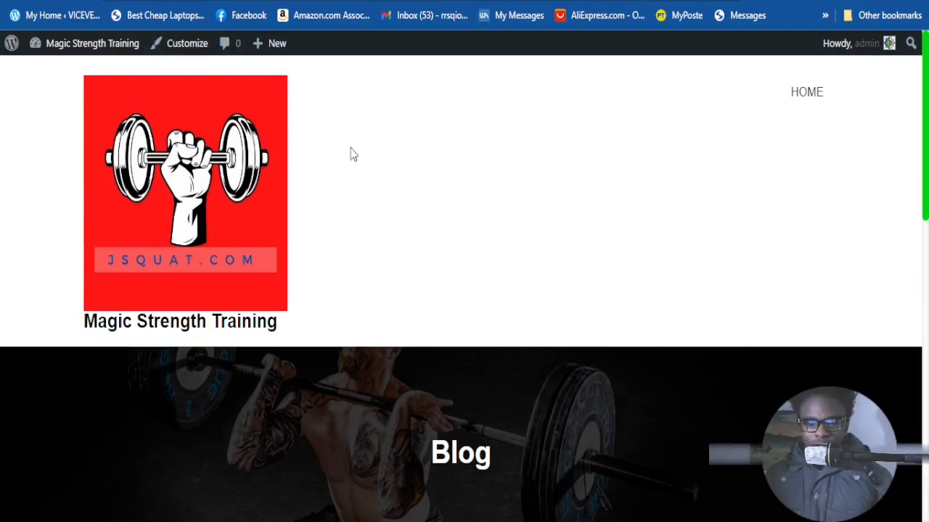
- Open the site's menu management page and start a new menu
mouse_move(61, 57)
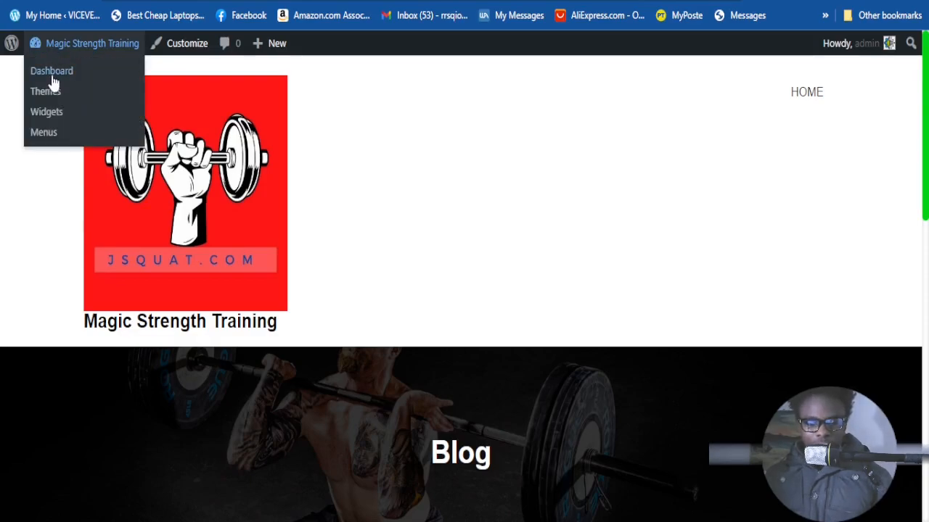
left_click(44, 137)
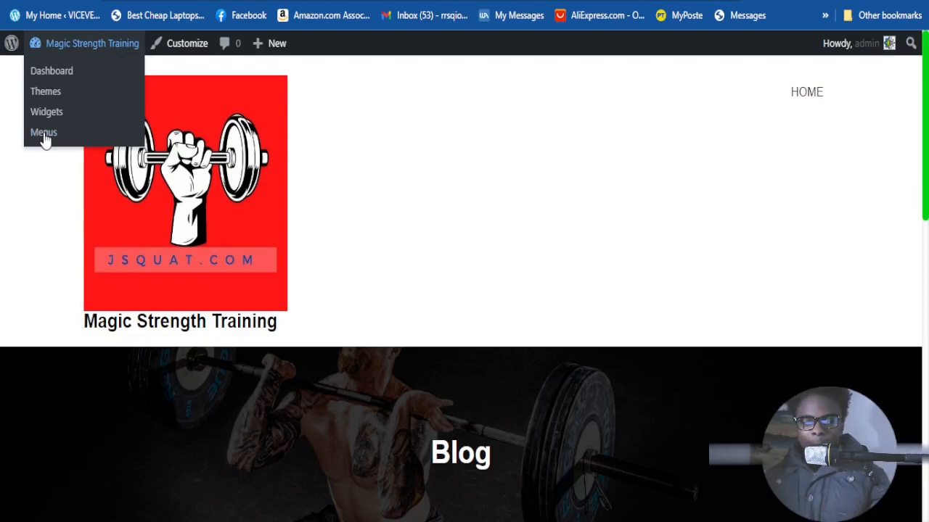
scroll(690, 290, "down", 3)
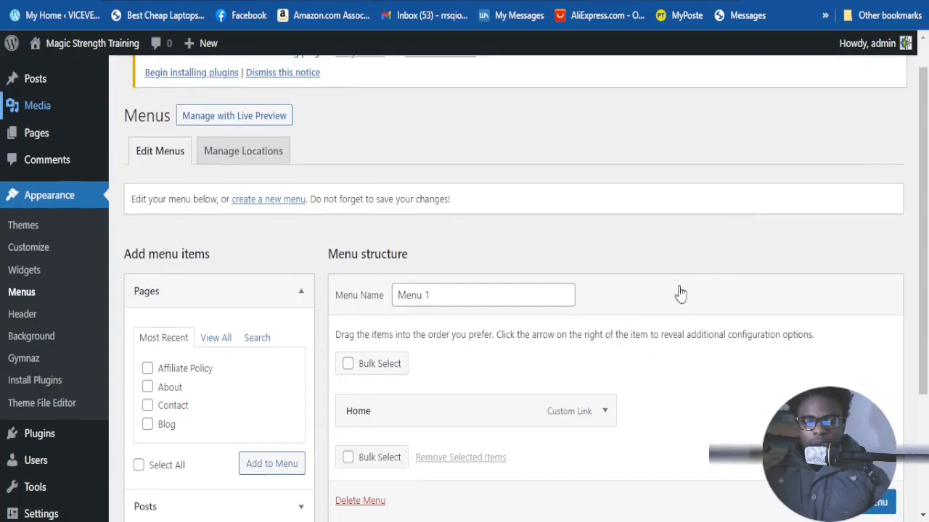
scroll(518, 253, "up", 2)
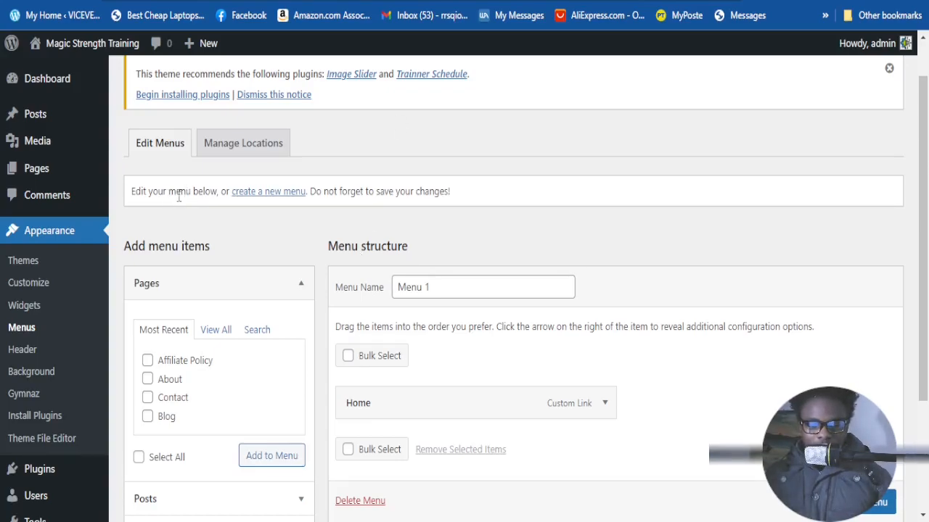
scroll(265, 194, "down", 1)
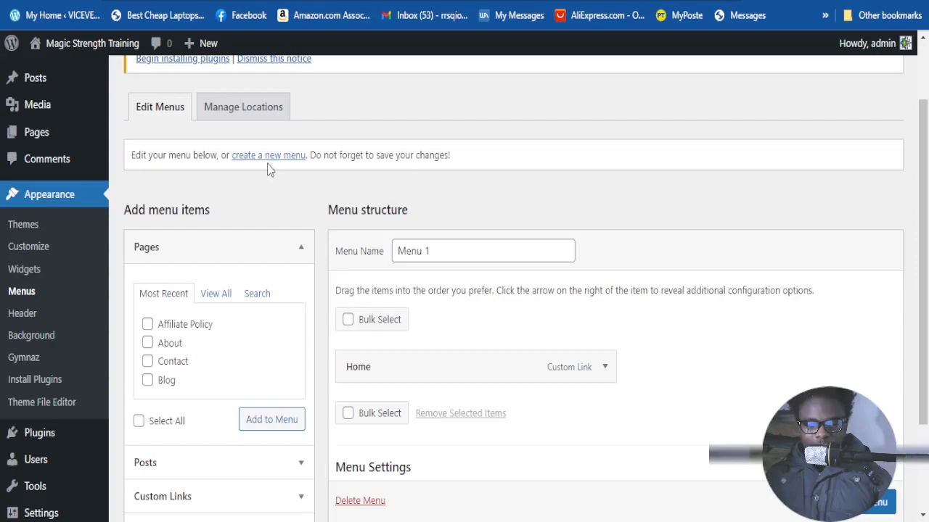
left_click(268, 159)
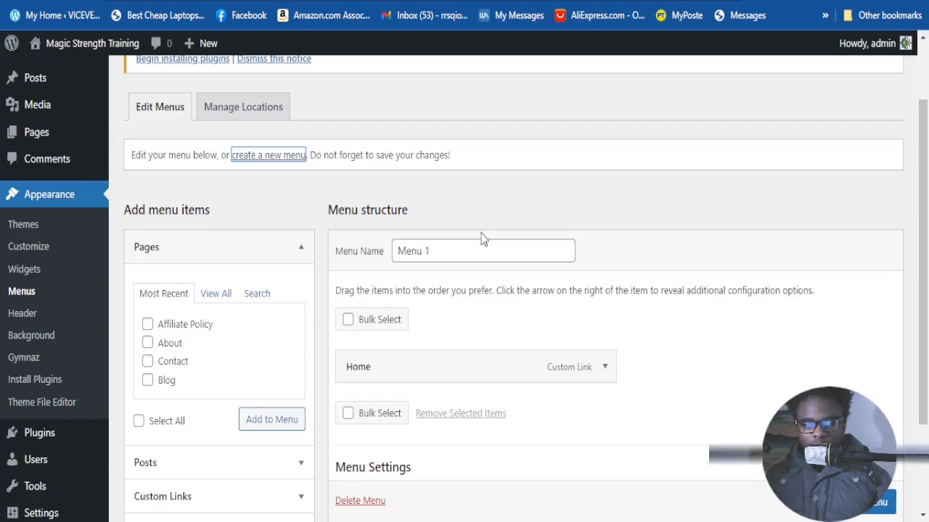
scroll(475, 243, "down", 2)
scroll(421, 254, "up", 2)
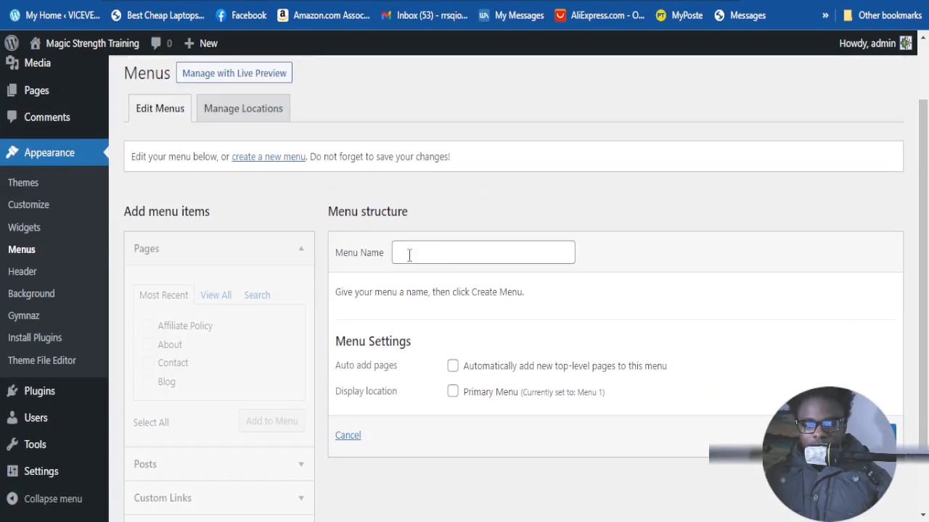
- Name the new menu "main menu" and create it
left_click(410, 256)
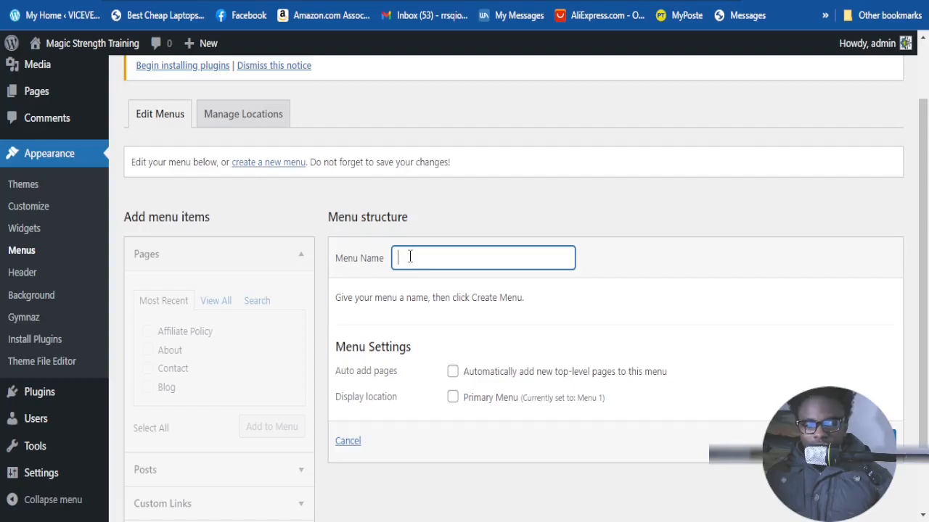
scroll(410, 257, "down", 1)
type("ain")
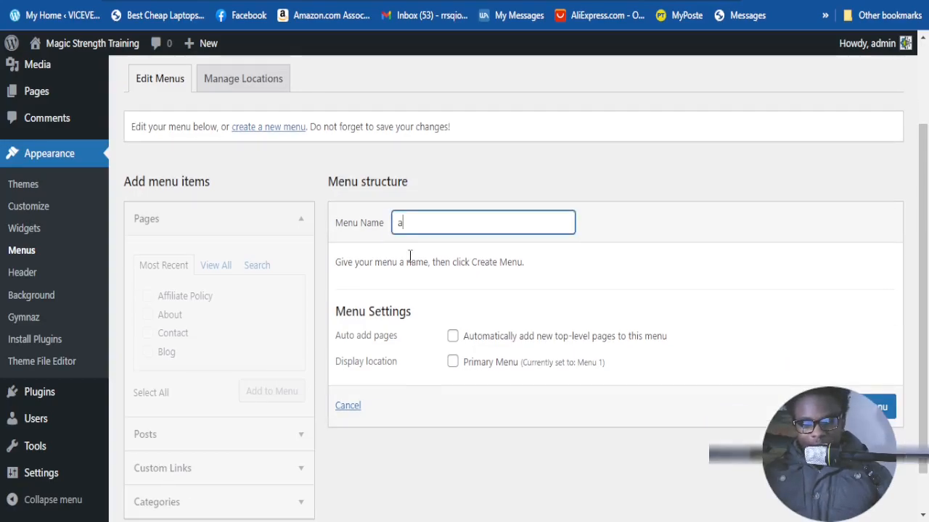
key("BackSpace")
key("BackSpace")
key("BackSpace")
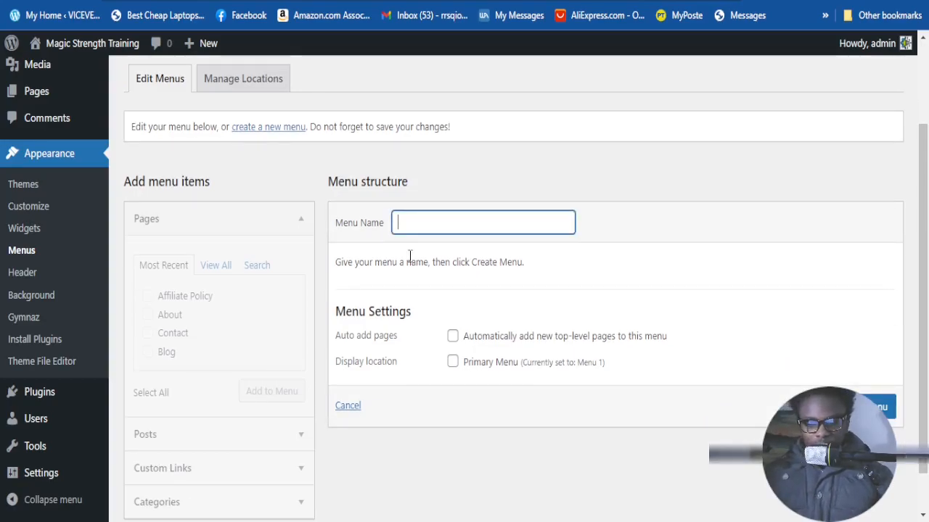
type("n")
key("BackSpace")
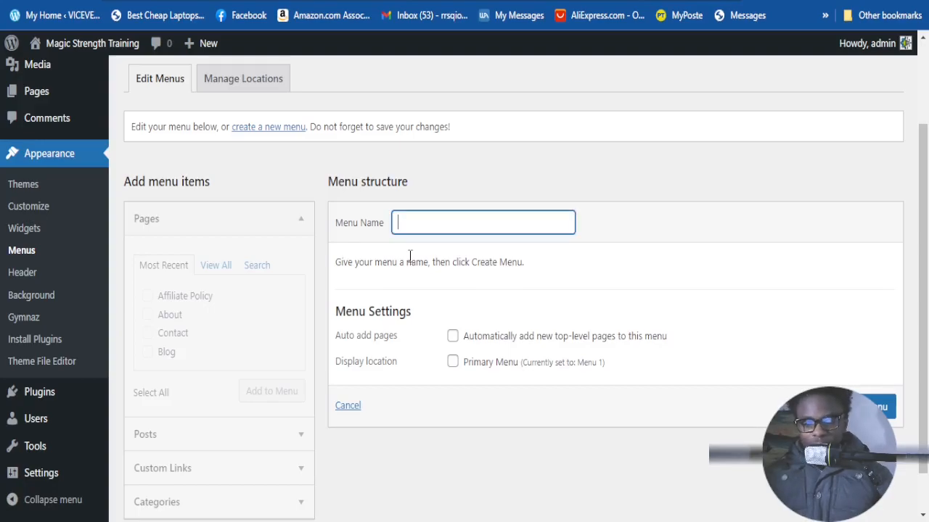
type("mani")
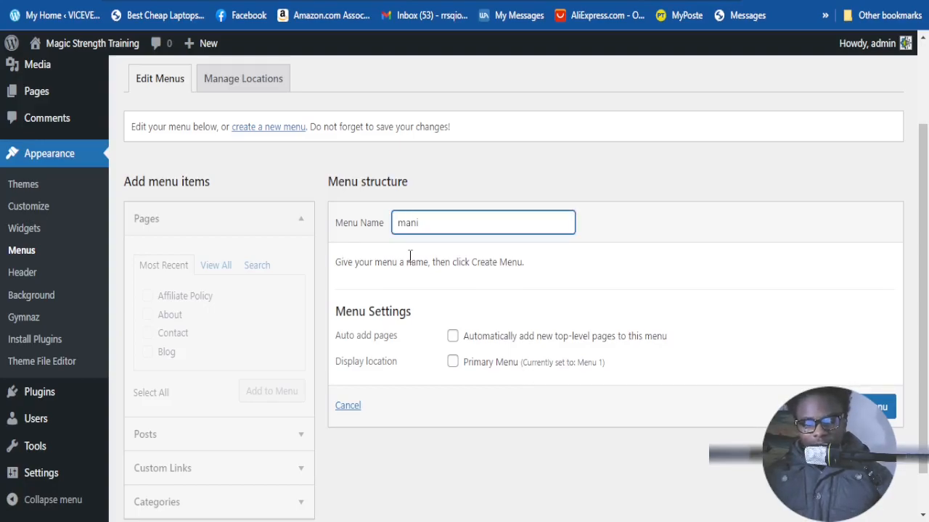
key("BackSpace")
key("BackSpace")
type("in menu")
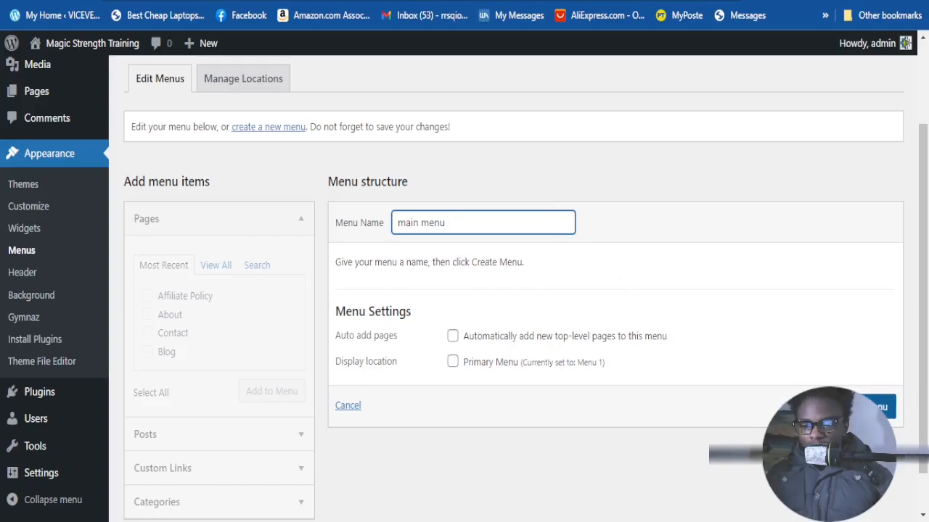
scroll(835, 386, "down", 1)
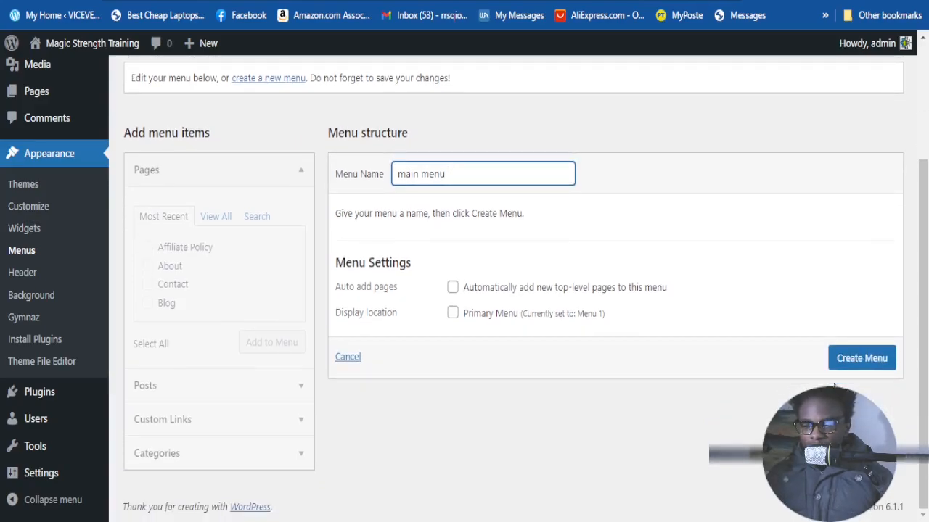
left_click(873, 368)
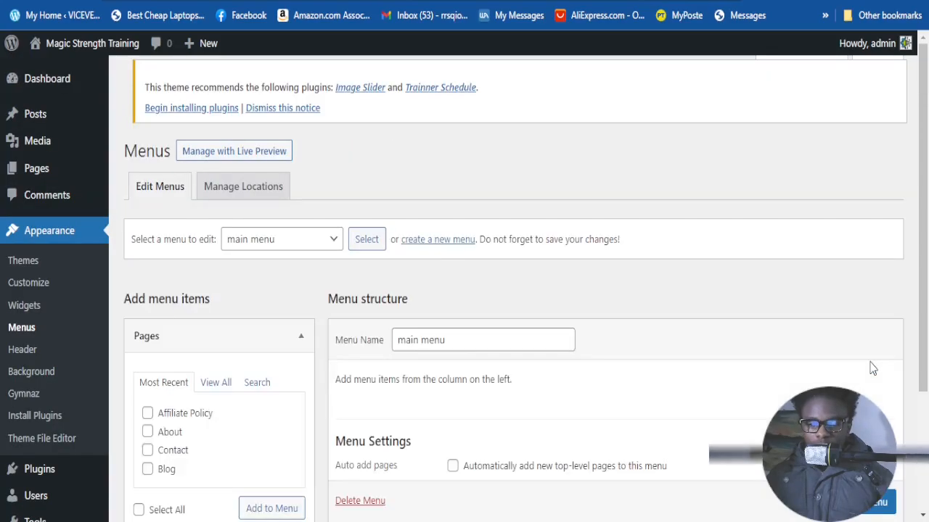
- Examine the post and custom link options available for adding items to the main menu
scroll(715, 376, "down", 1)
scroll(581, 363, "down", 2)
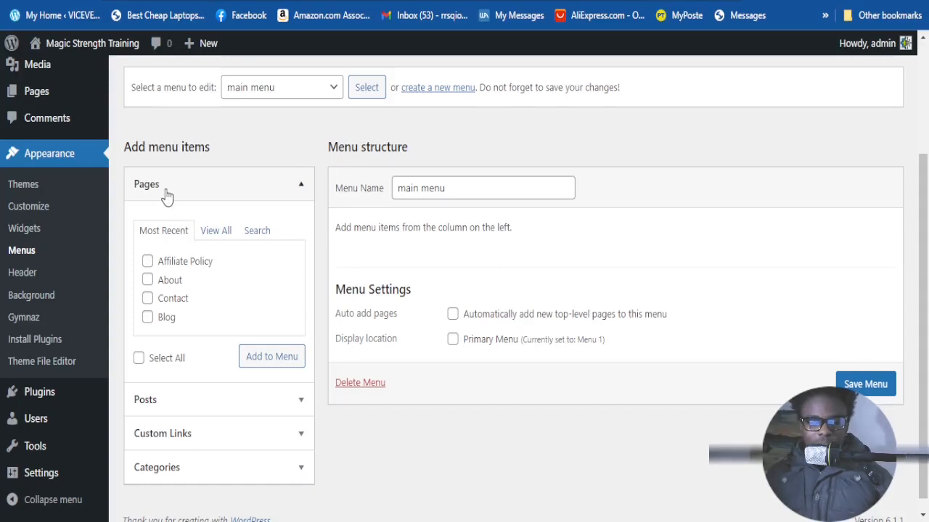
scroll(211, 230, "down", 1)
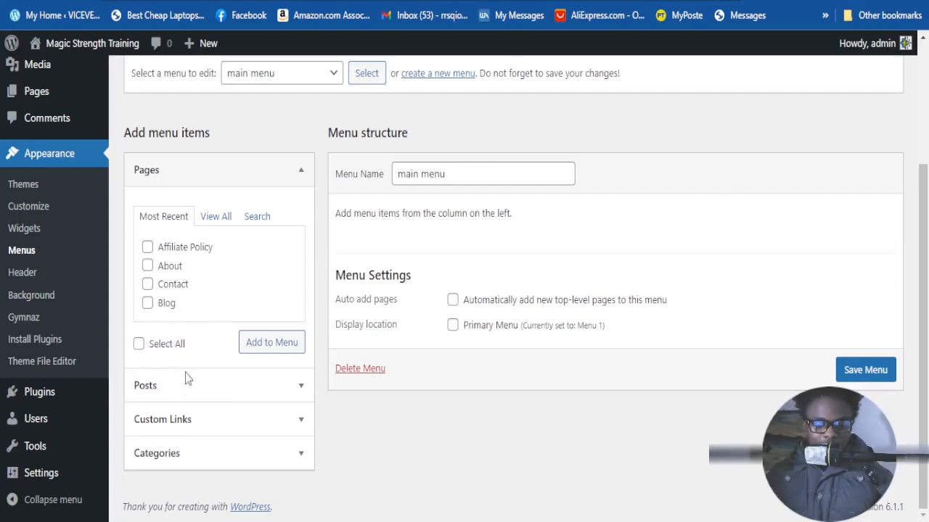
left_click(169, 387)
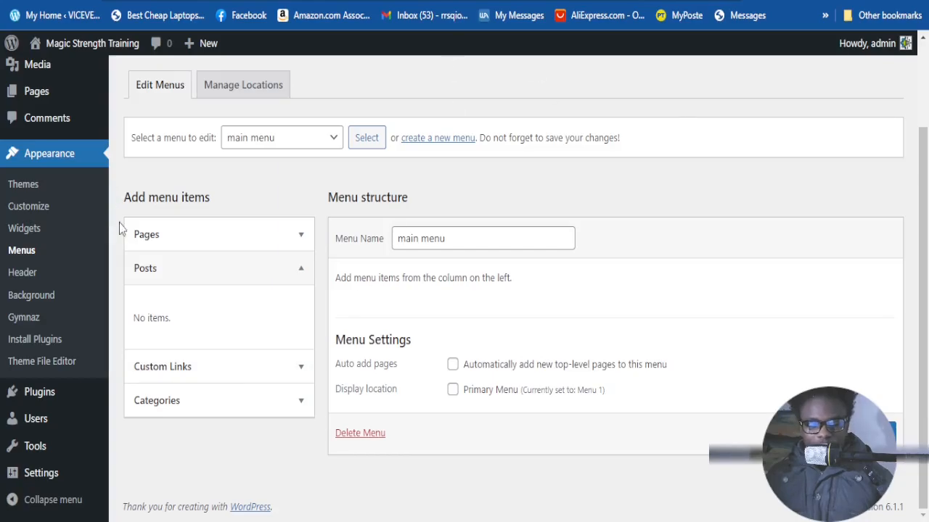
left_click(154, 371)
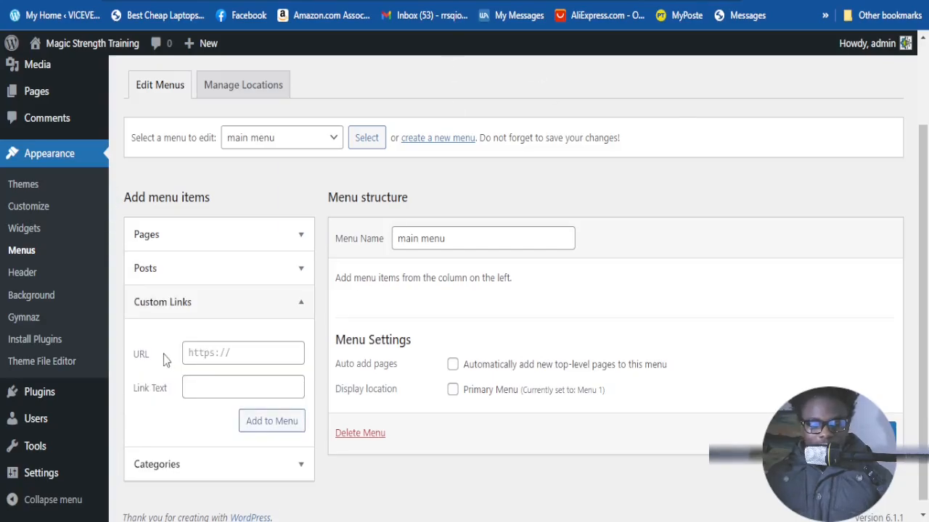
left_click(220, 354)
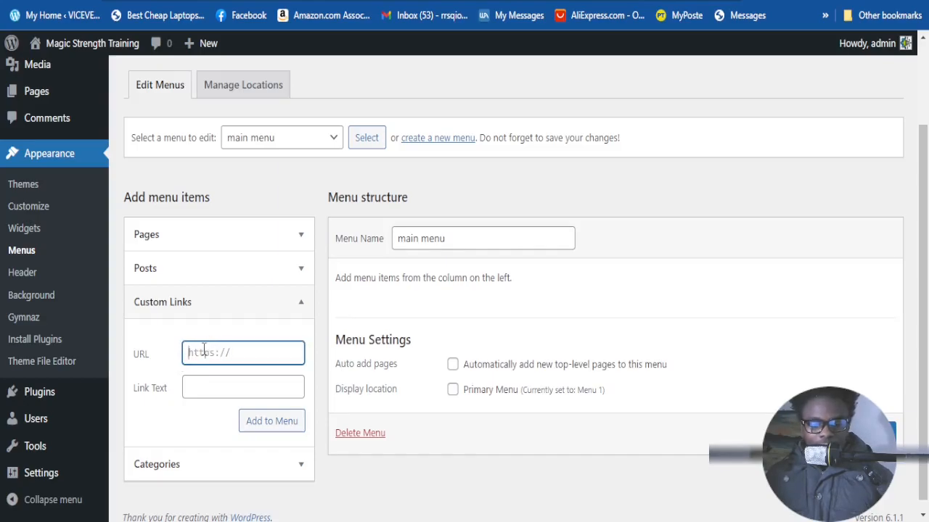
- Enter "shop here" as the link text of a custom link, leaving its URL empty
left_click(206, 389)
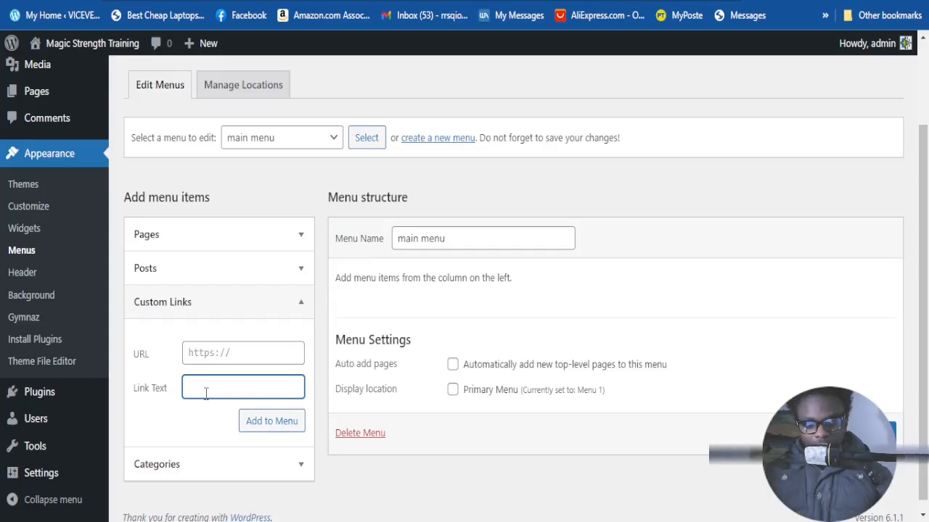
type("m")
key("BackSpace")
type("s")
type("op")
key("BackSpace")
key("BackSpace")
type("hophere")
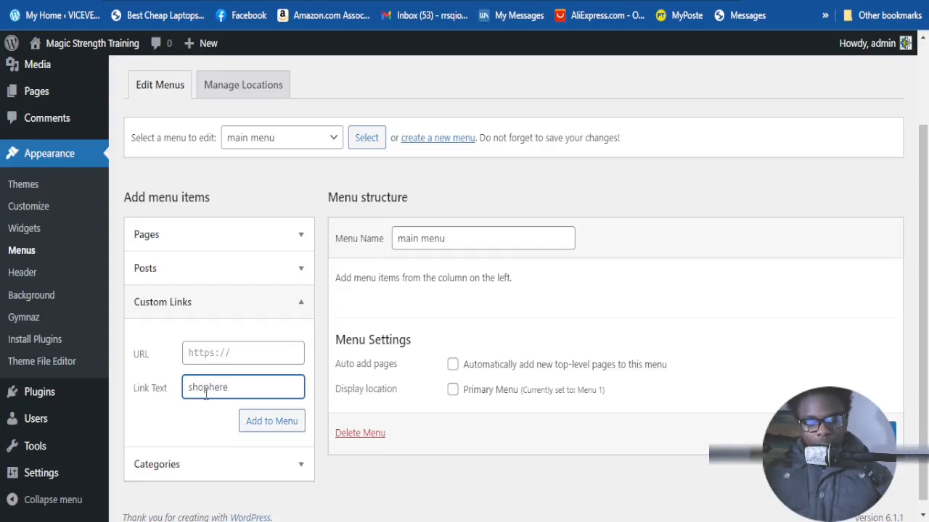
scroll(204, 398, "up", 1)
scroll(206, 406, "down", 1)
left_click(209, 389)
left_click_drag(231, 387, 180, 392)
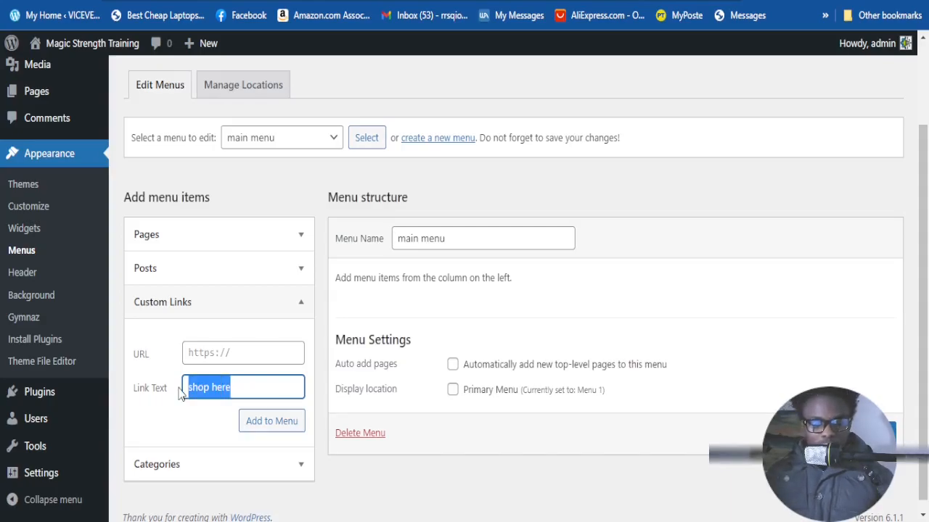
left_click(236, 390)
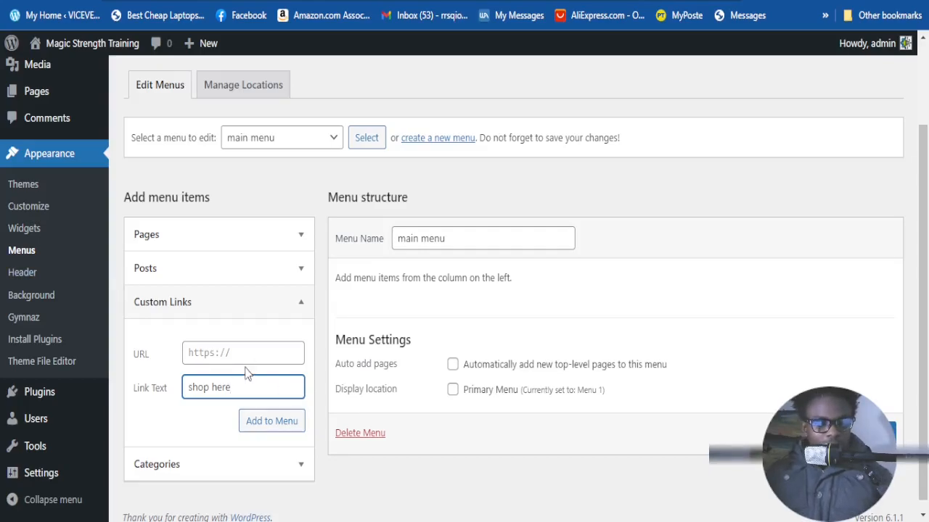
left_click(193, 353)
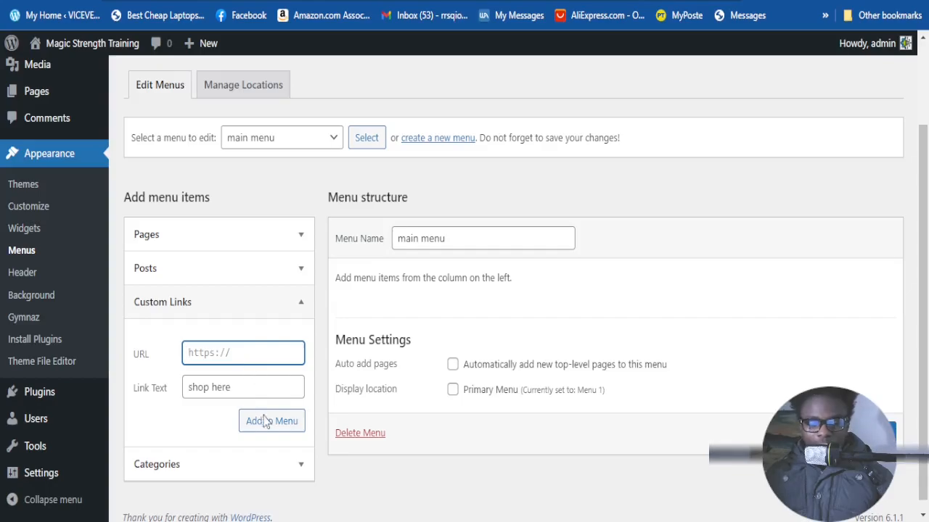
- Examine the categories available as items for the main menu
scroll(159, 459, "down", 1)
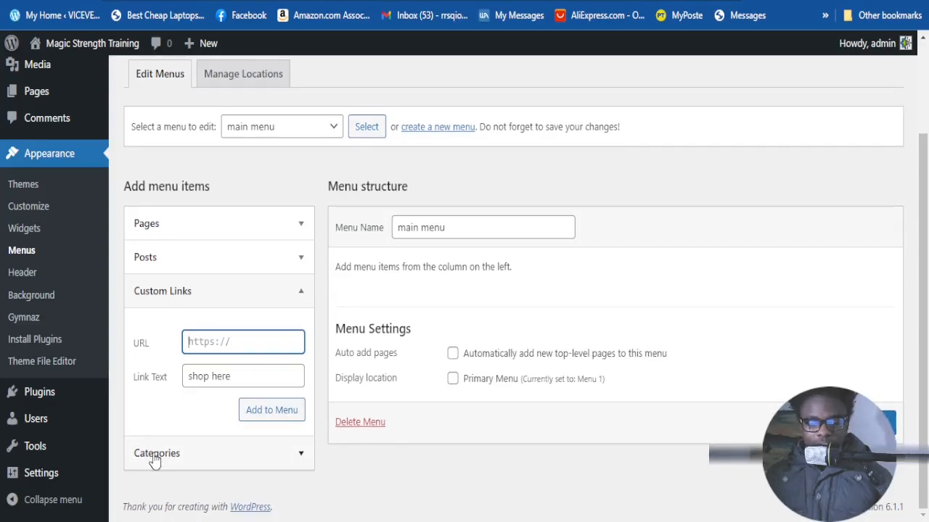
left_click(154, 369)
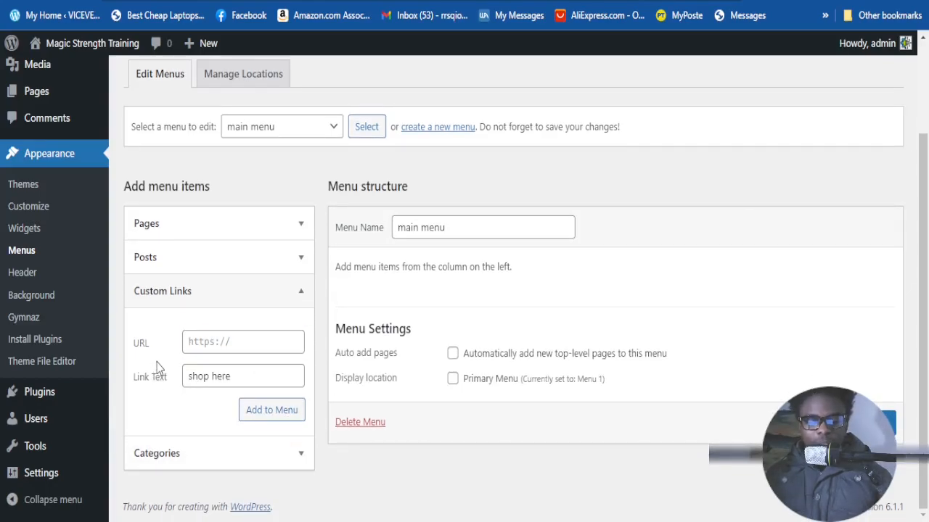
left_click(239, 377)
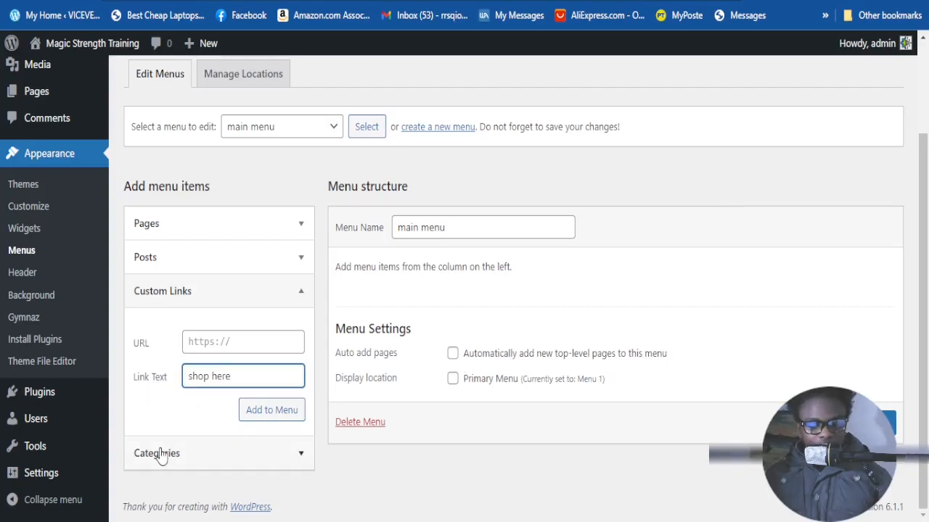
left_click(172, 464)
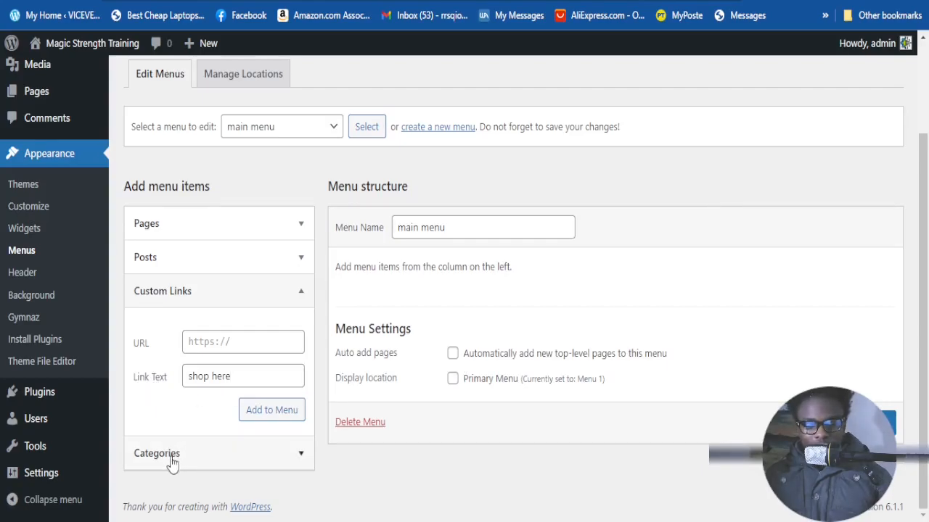
left_click(171, 464)
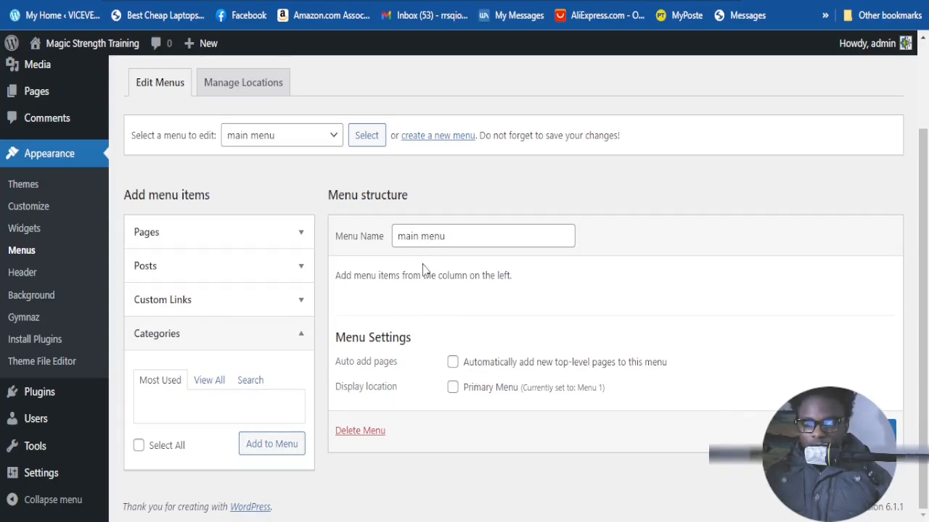
- Select the most recent pages Affiliate Policy, About, Contact and Blog as menu items
left_click(154, 236)
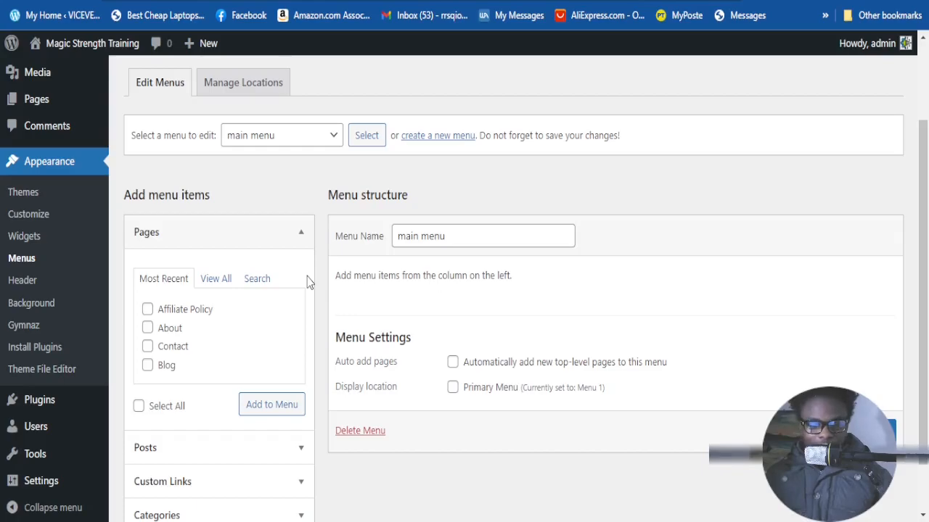
left_click(147, 310)
left_click(147, 328)
left_click(147, 347)
left_click(147, 366)
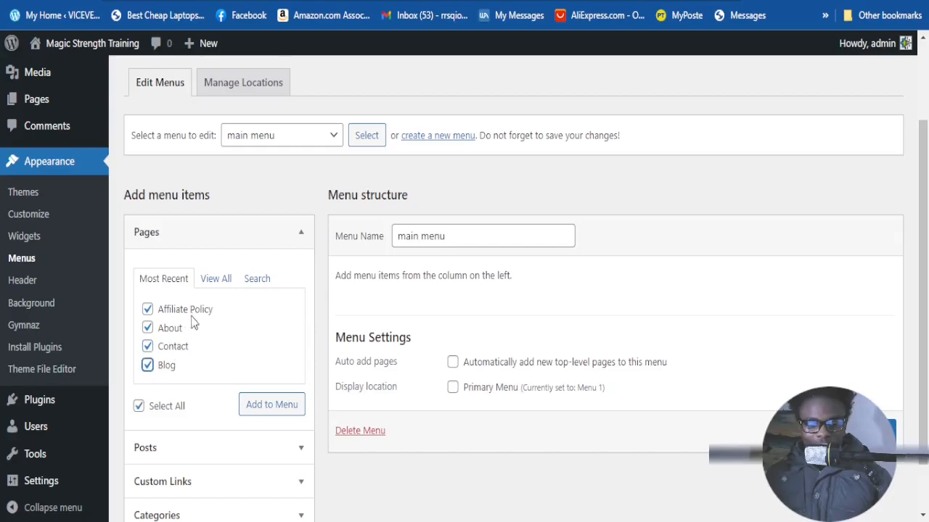
- Add all of the site's pages to the main menu: Home, Privacy Policy, About, Affiliate Policy, Blog and Contact
left_click(209, 283)
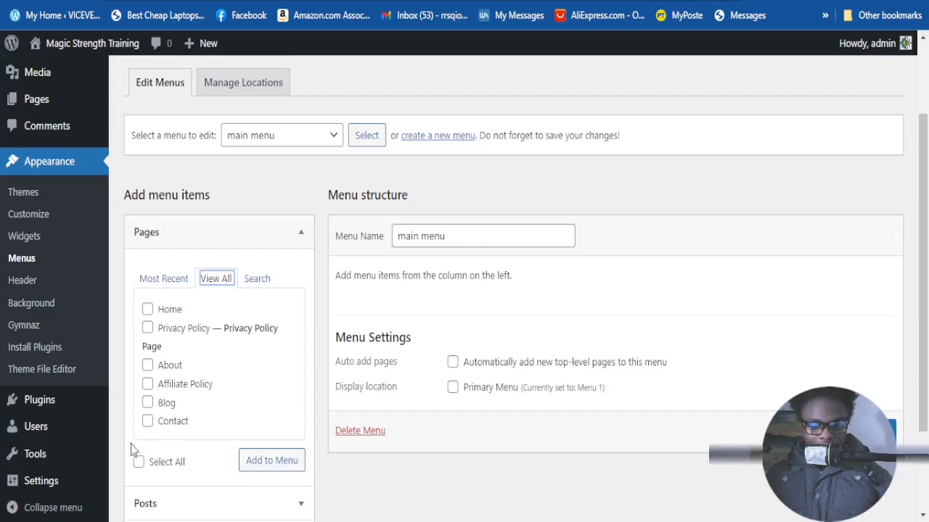
left_click(138, 464)
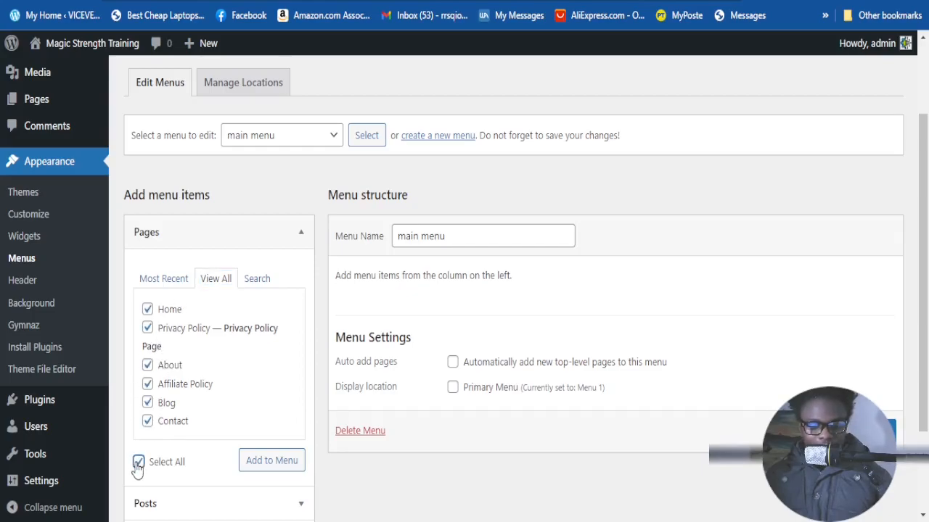
left_click(270, 461)
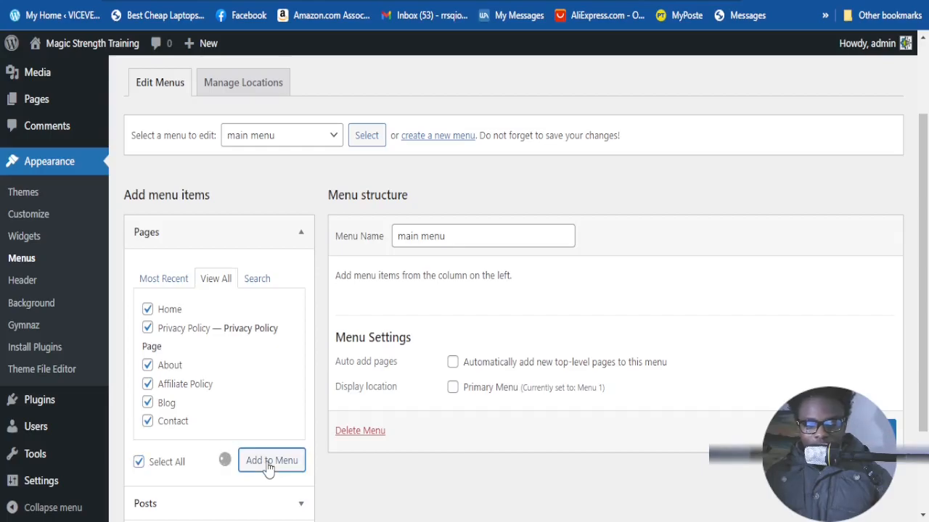
- Reorder the items of the main menu as Home, Blog, Contact, About, Affiliate Policy and Privacy Policy
scroll(375, 390, "down", 2)
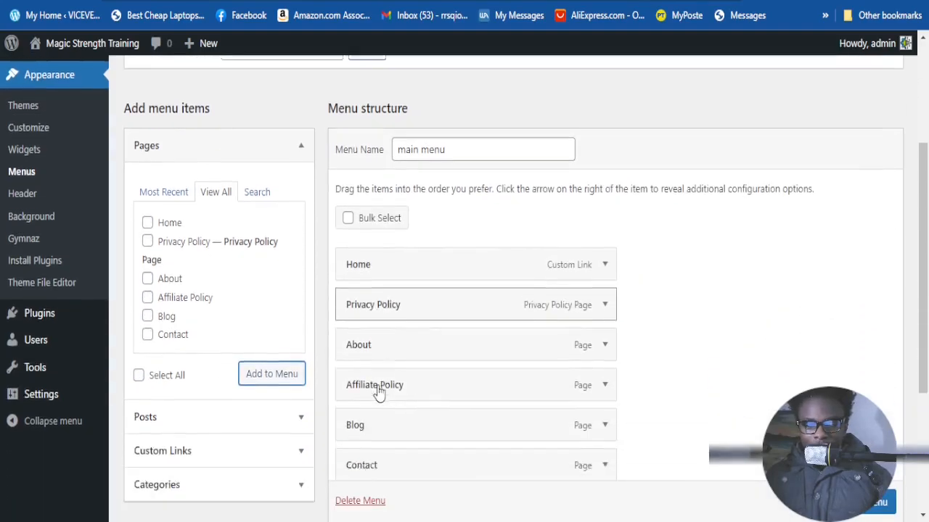
scroll(197, 211, "up", 2)
scroll(307, 254, "down", 2)
scroll(425, 290, "up", 2)
scroll(408, 288, "down", 2)
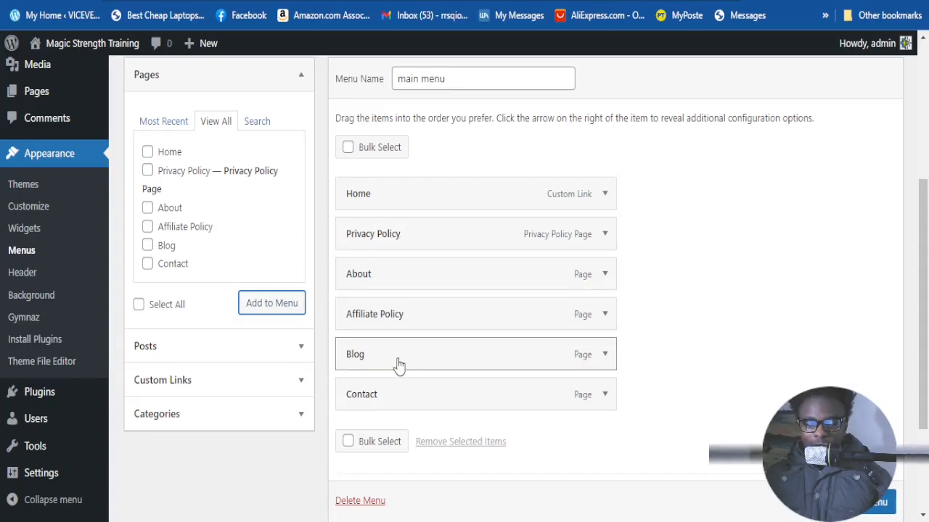
left_click_drag(399, 356, 415, 245)
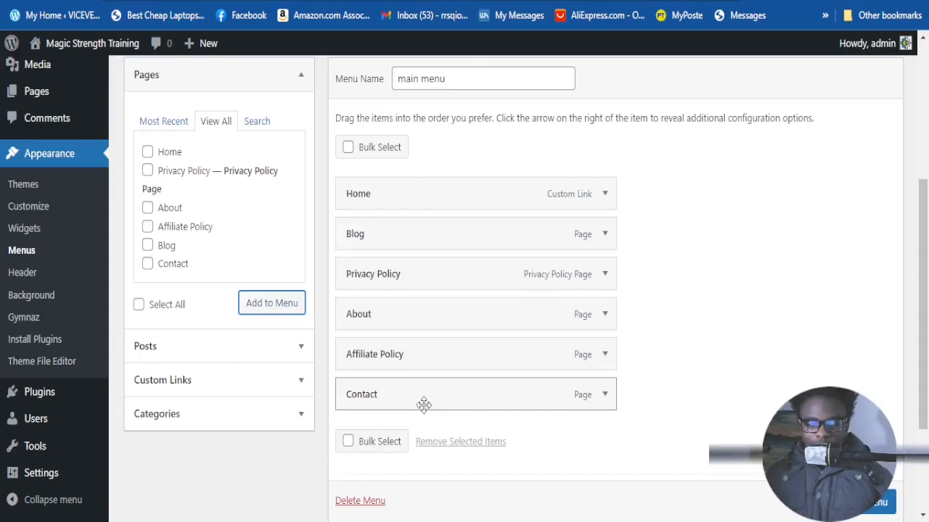
left_click_drag(404, 400, 400, 280)
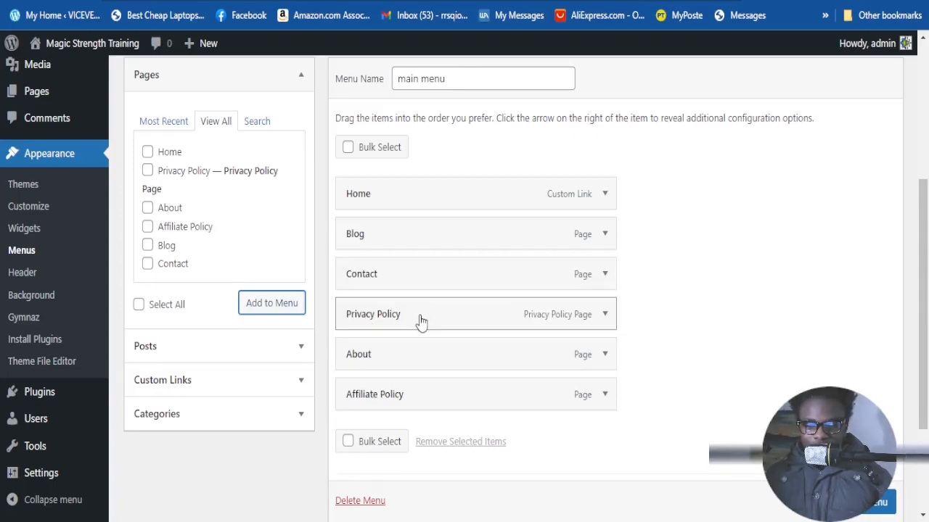
left_click_drag(420, 321, 383, 415)
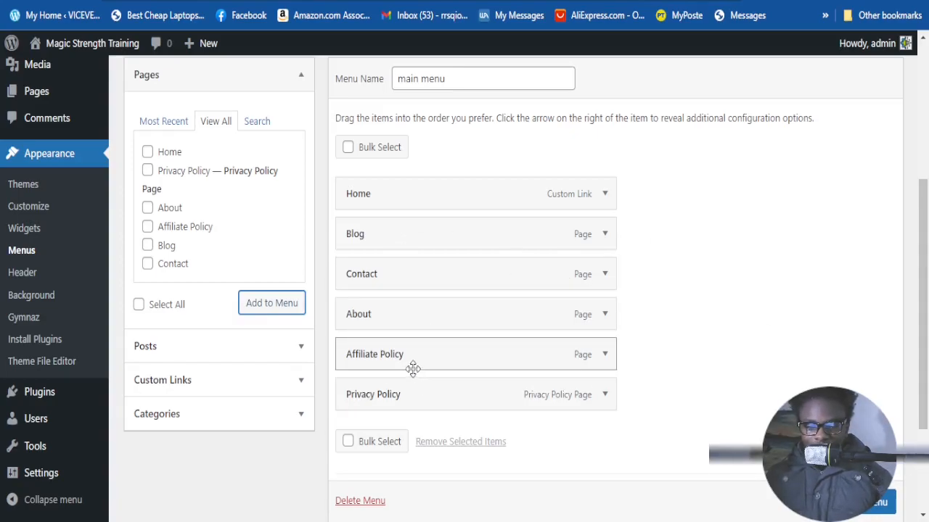
- Nest Affiliate Policy and Privacy Policy as sub items under About in the menu structure
left_click_drag(412, 365, 444, 364)
left_click_drag(407, 398, 433, 396)
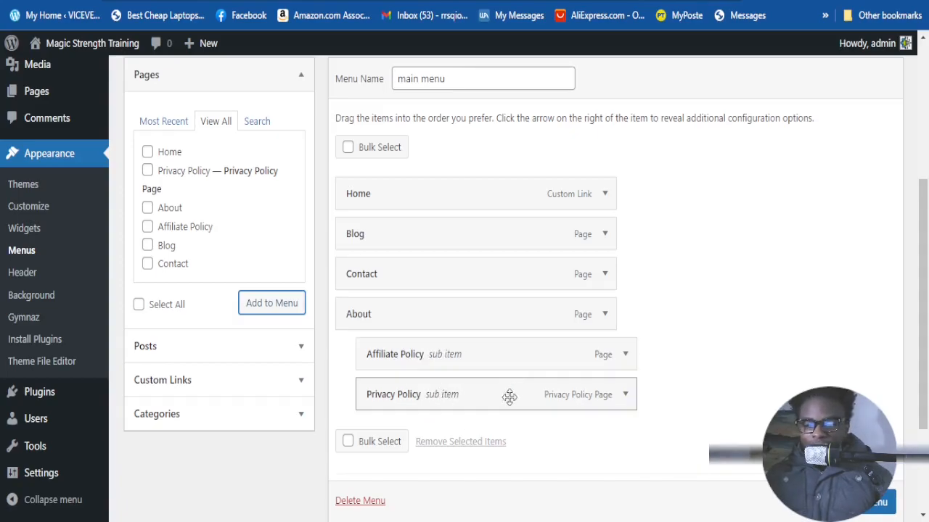
- Assign the main menu to the Primary Menu display location and save the menu
scroll(624, 366, "down", 1)
scroll(537, 341, "up", 1)
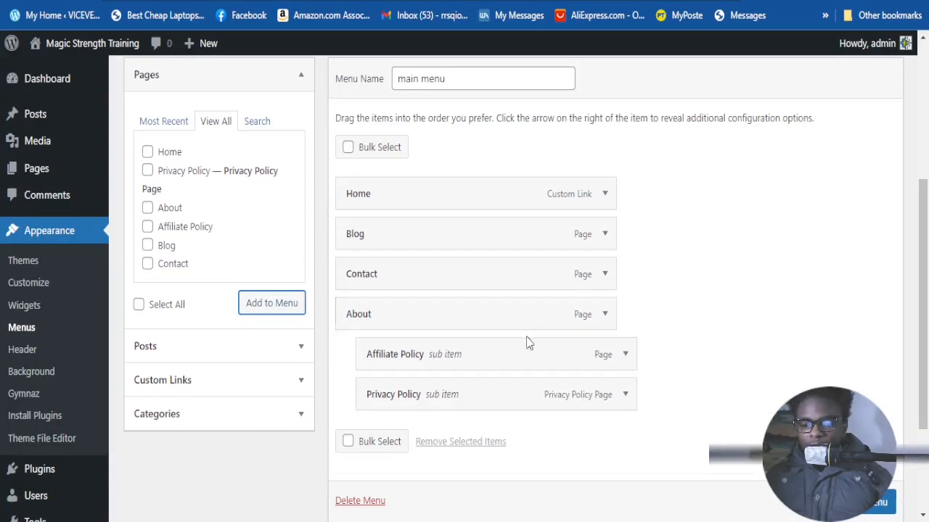
scroll(573, 356, "down", 1)
scroll(525, 326, "up", 1)
scroll(487, 326, "down", 1)
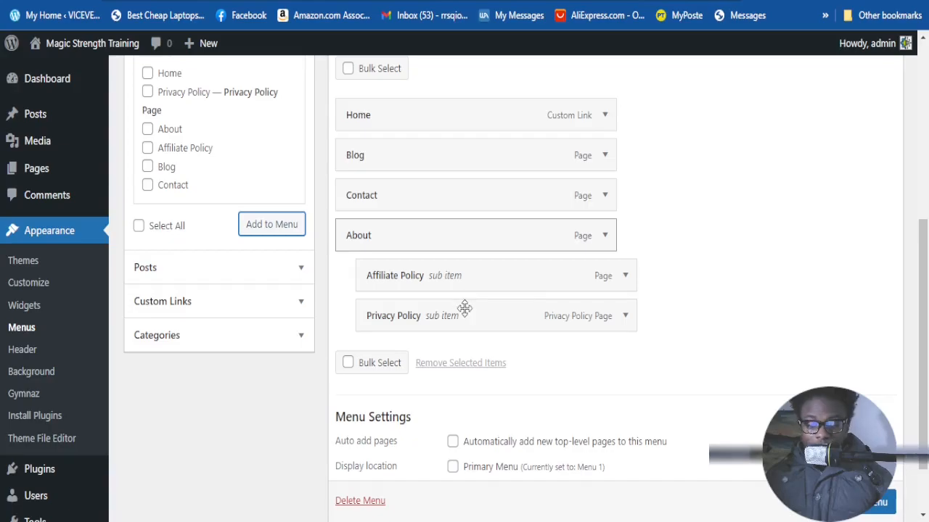
scroll(464, 313, "down", 1)
scroll(465, 317, "up", 2)
scroll(464, 291, "down", 2)
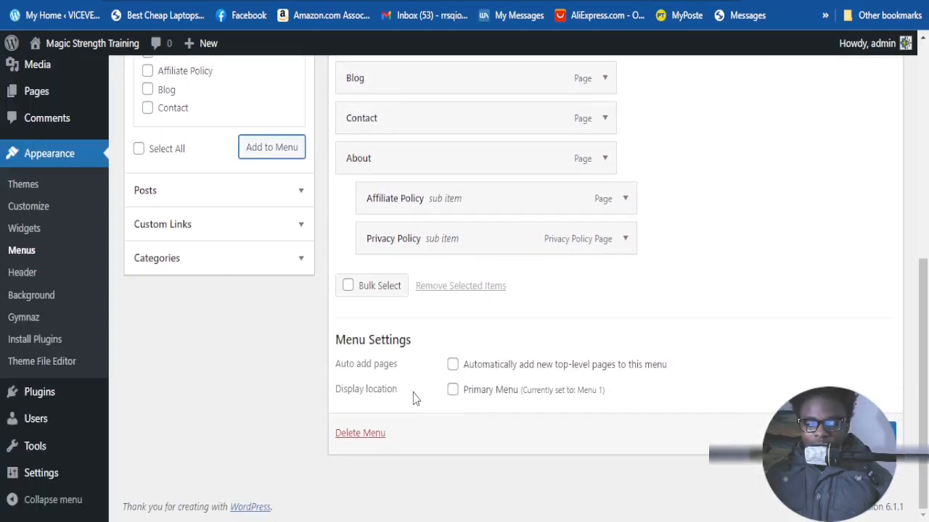
left_click(453, 390)
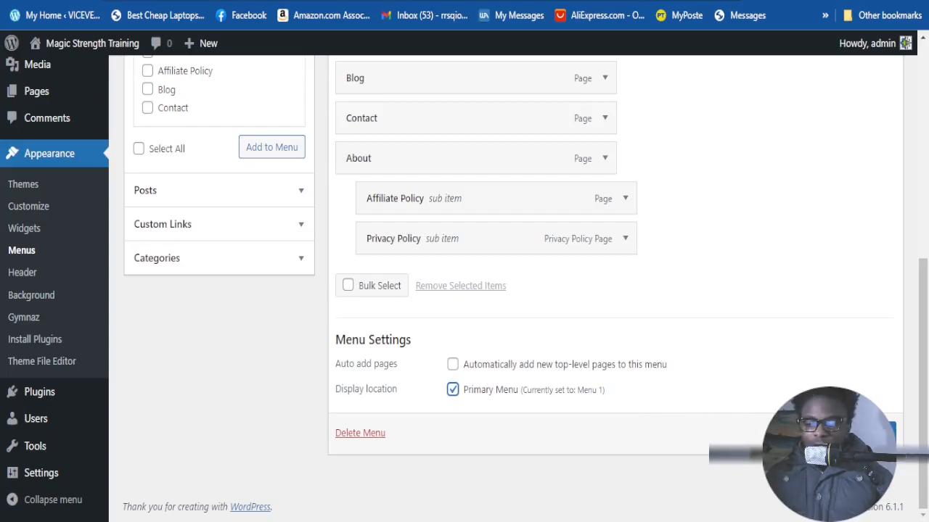
scroll(360, 290, "up", 1)
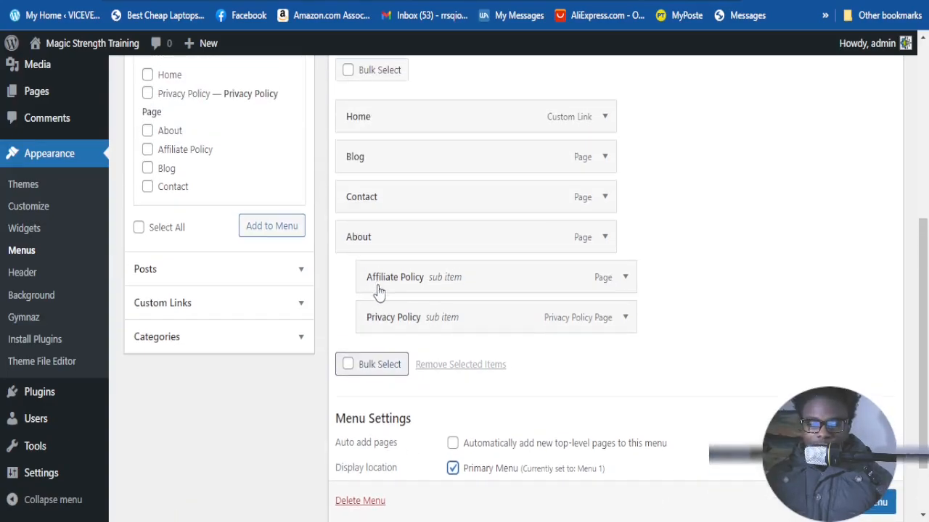
scroll(752, 394, "down", 1)
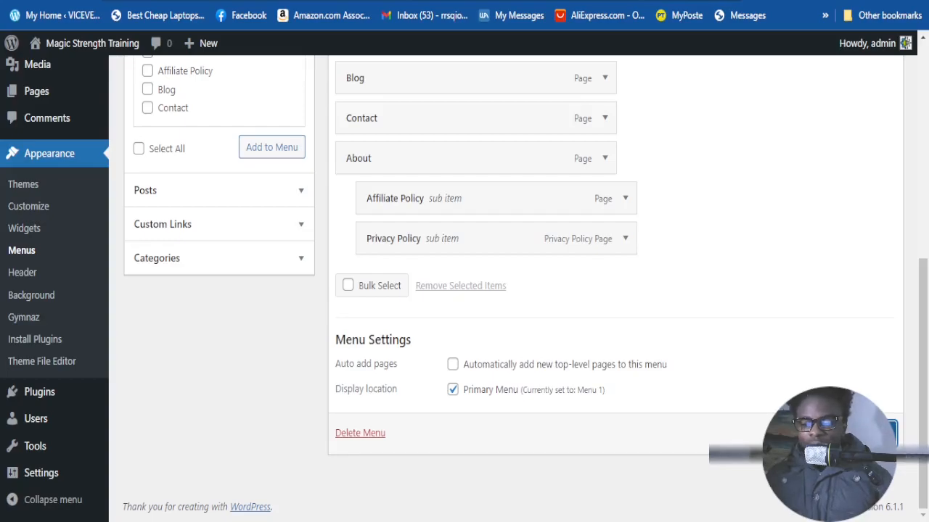
- Visit the live site and check the header navigation, the sub items under About and the rest of the page
scroll(472, 307, "down", 1)
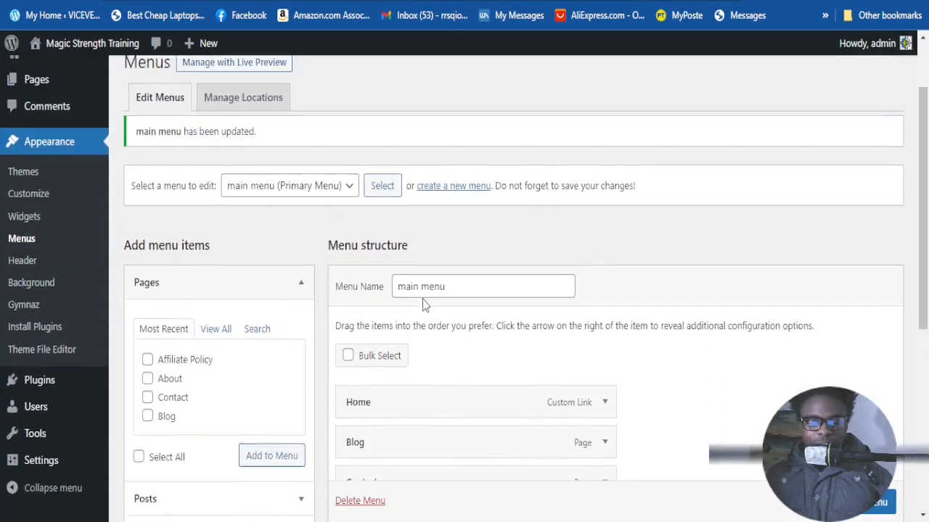
scroll(426, 304, "up", 1)
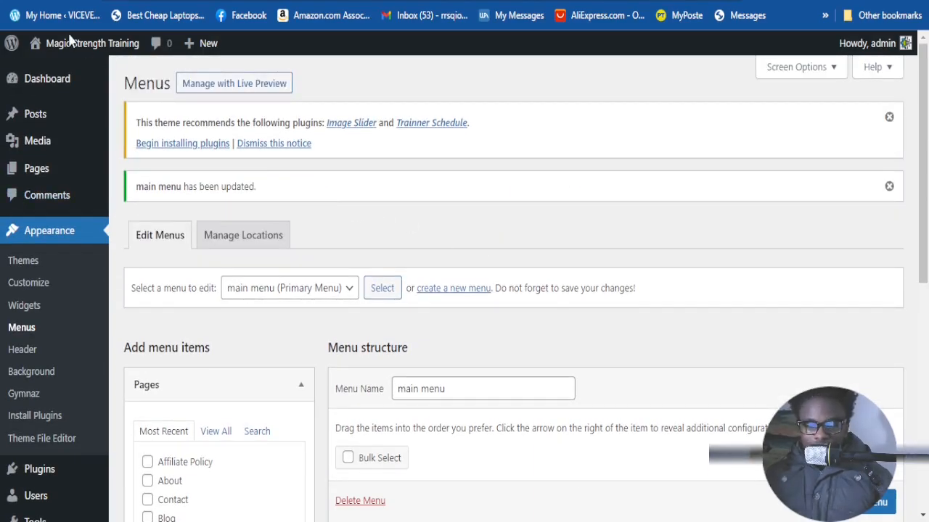
mouse_move(44, 45)
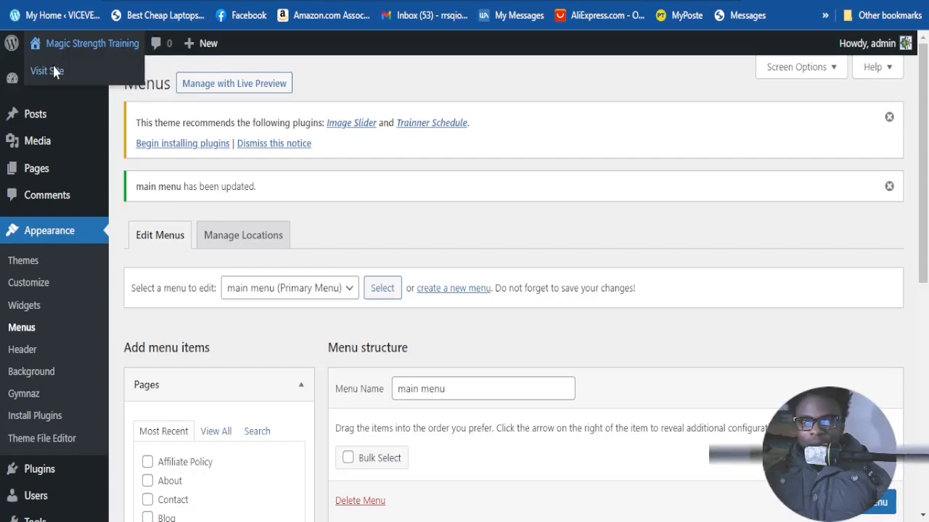
left_click(91, 73)
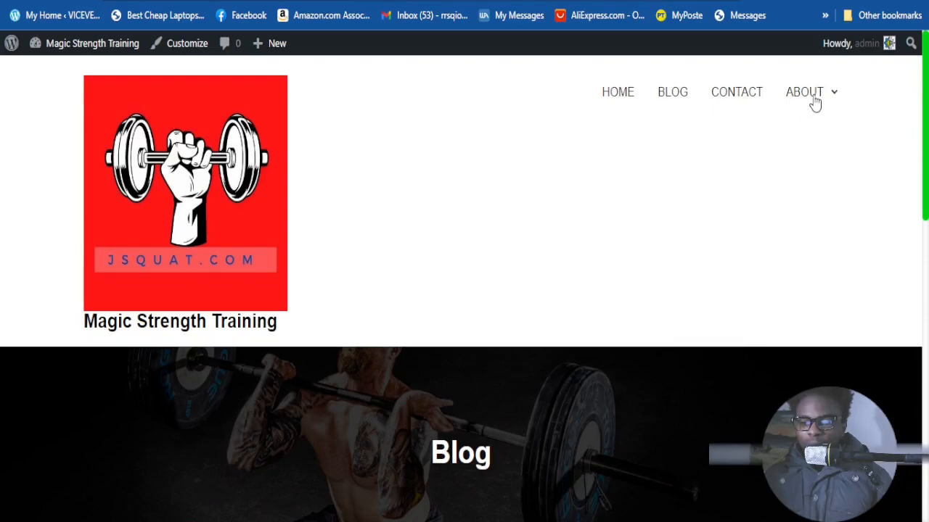
mouse_move(814, 104)
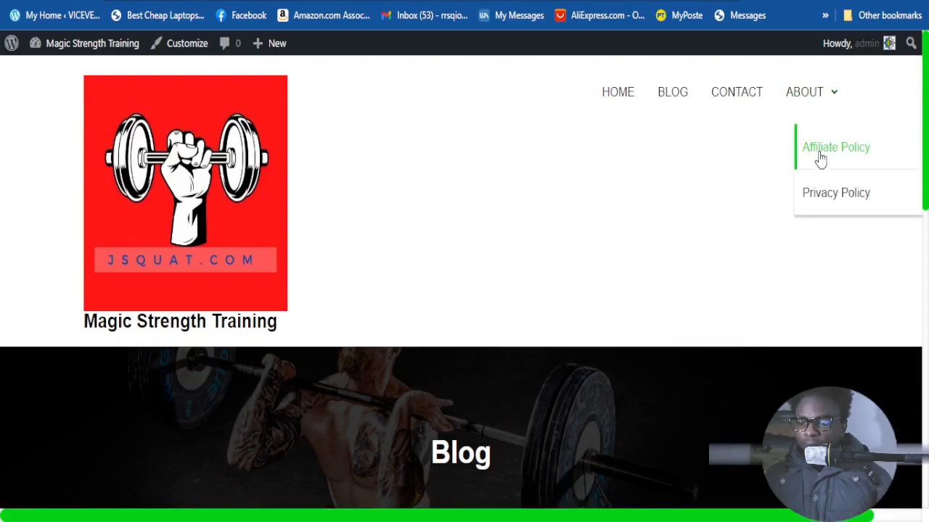
left_click_drag(723, 151, 799, 122)
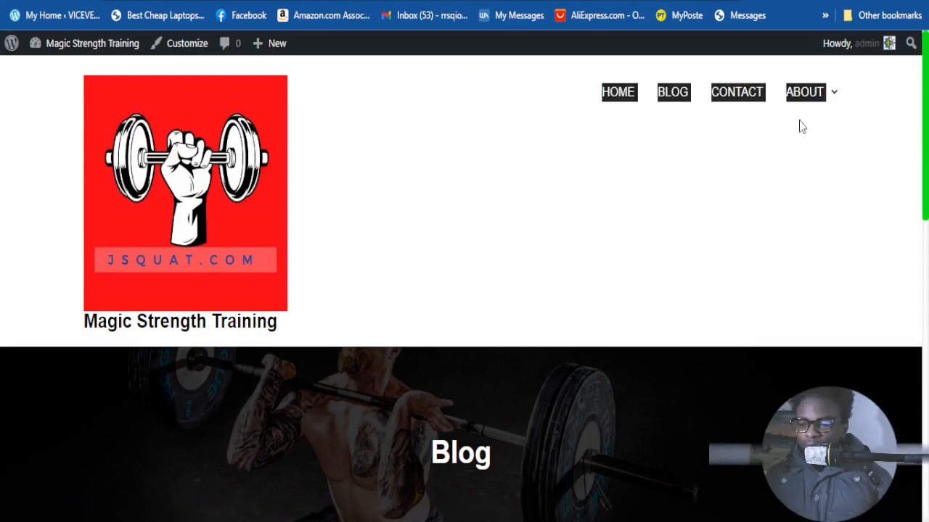
left_click(671, 116)
scroll(356, 178, "down", 1)
scroll(360, 179, "up", 1)
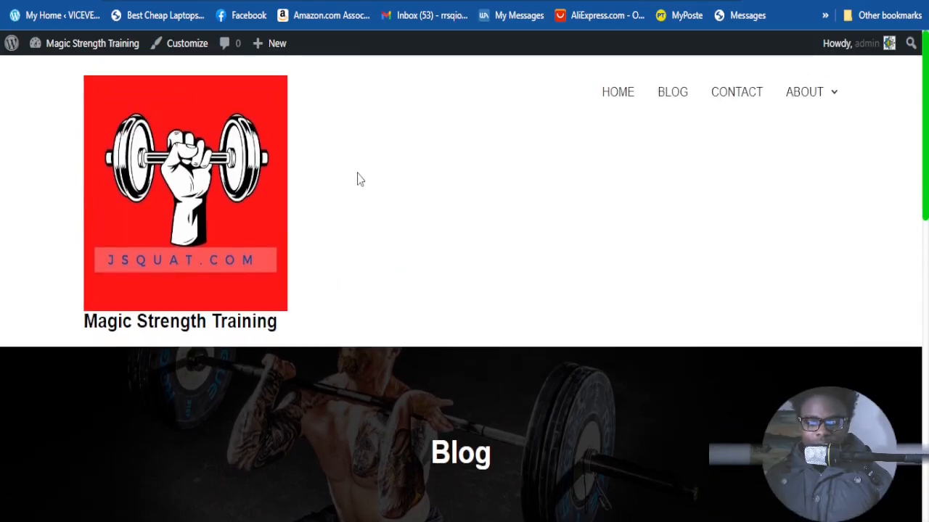
scroll(660, 171, "down", 8)
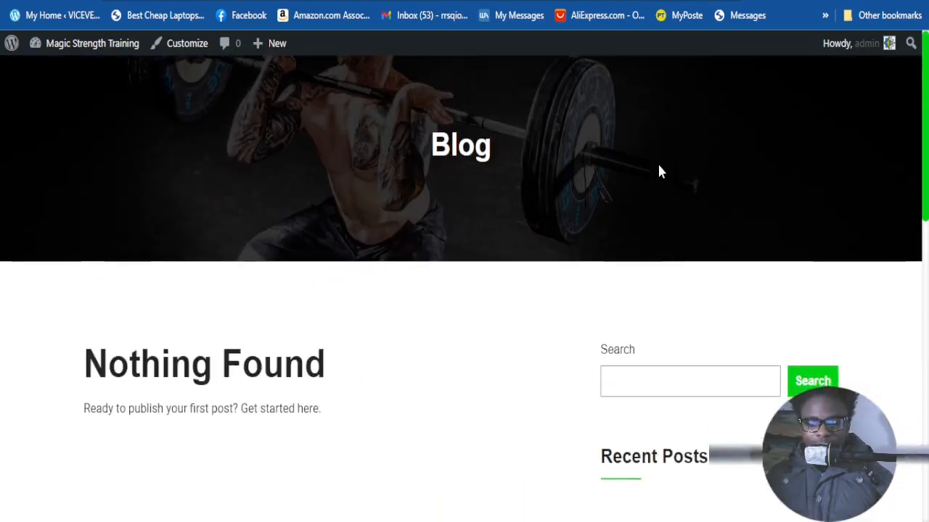
scroll(658, 172, "up", 1)
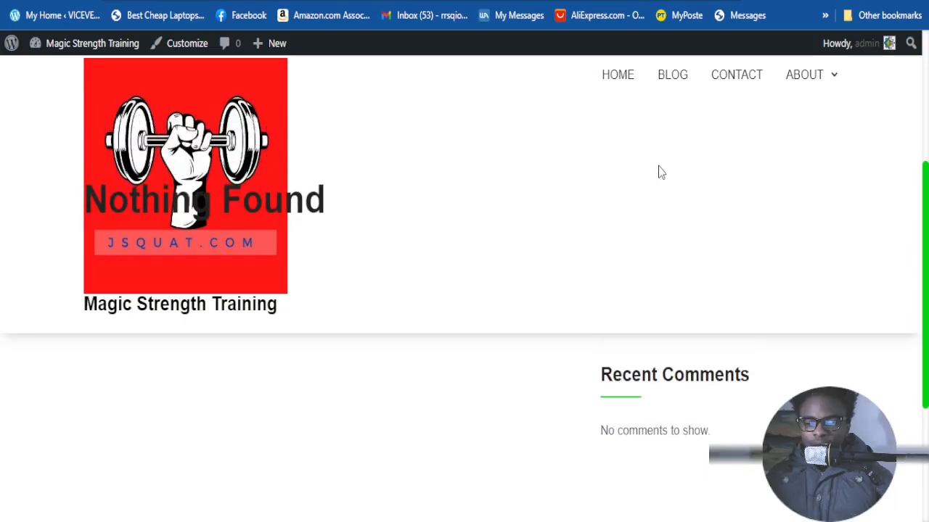
scroll(660, 174, "down", 3)
scroll(660, 181, "up", 8)
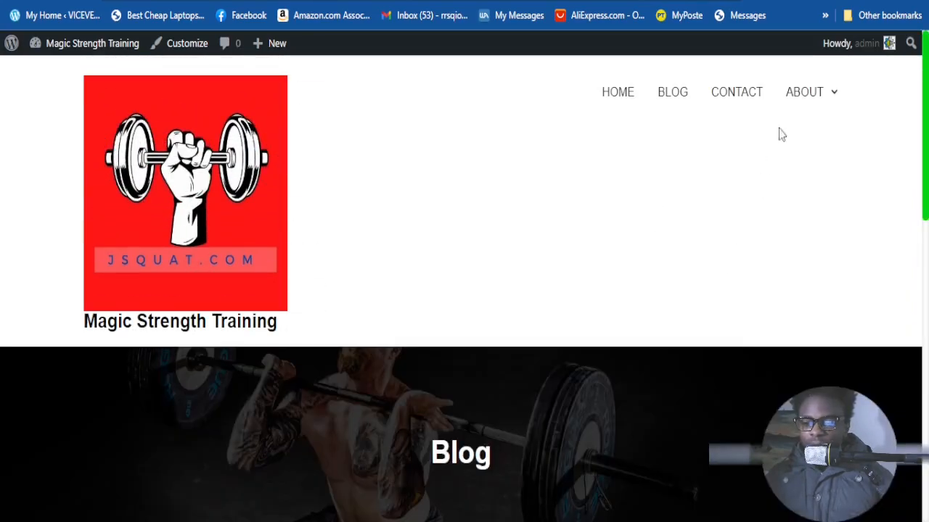
- Open the Affiliate Policy page from the site's About submenu and look through it down to the footer
mouse_move(796, 91)
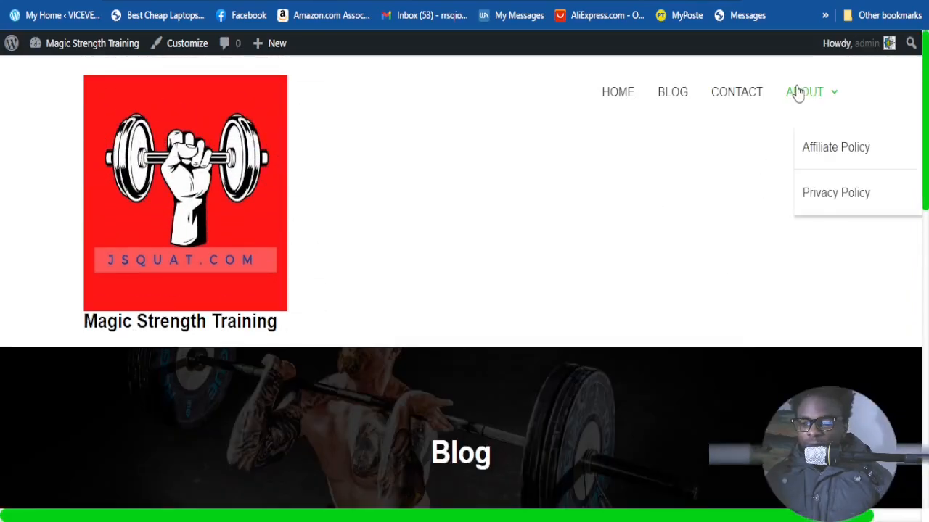
left_click(820, 150)
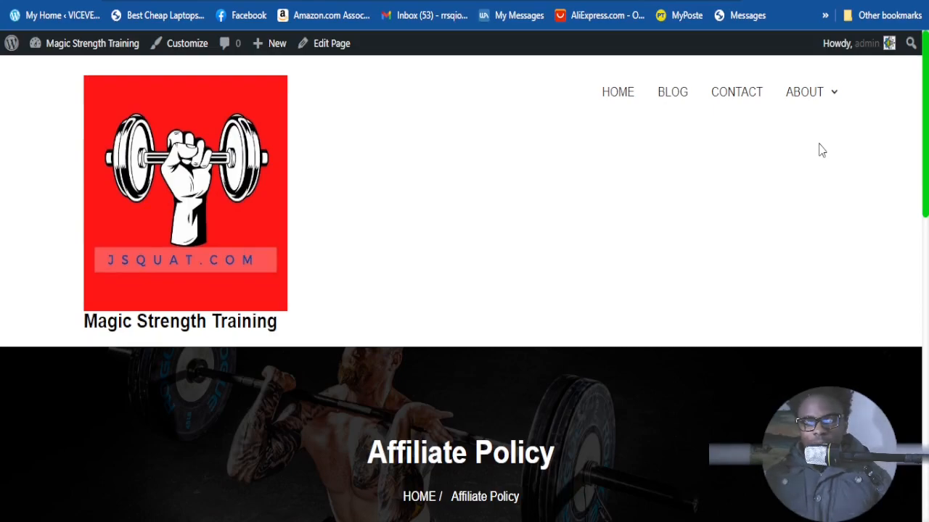
scroll(558, 259, "down", 5)
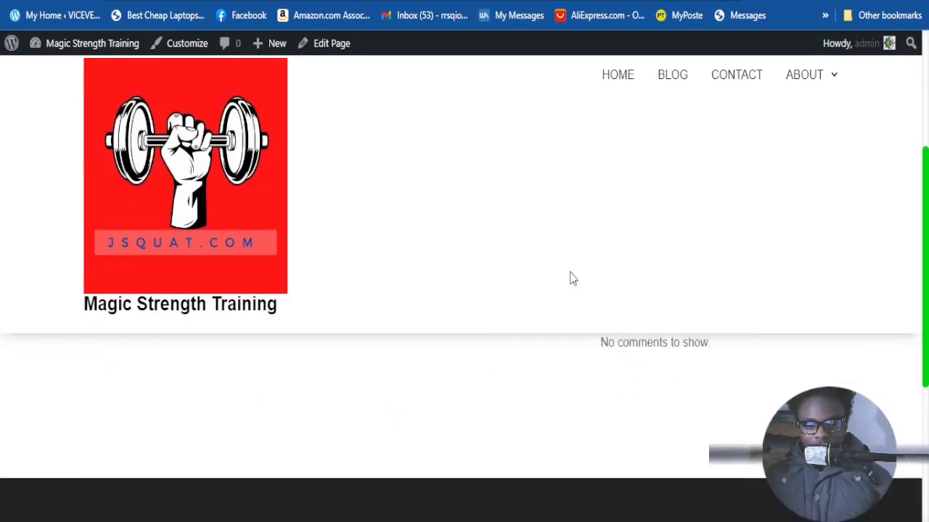
scroll(583, 326, "down", 1)
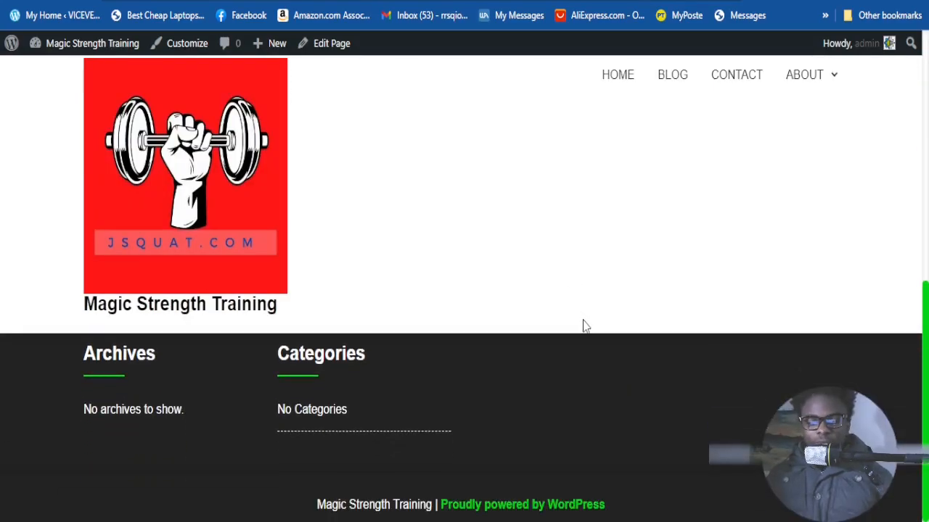